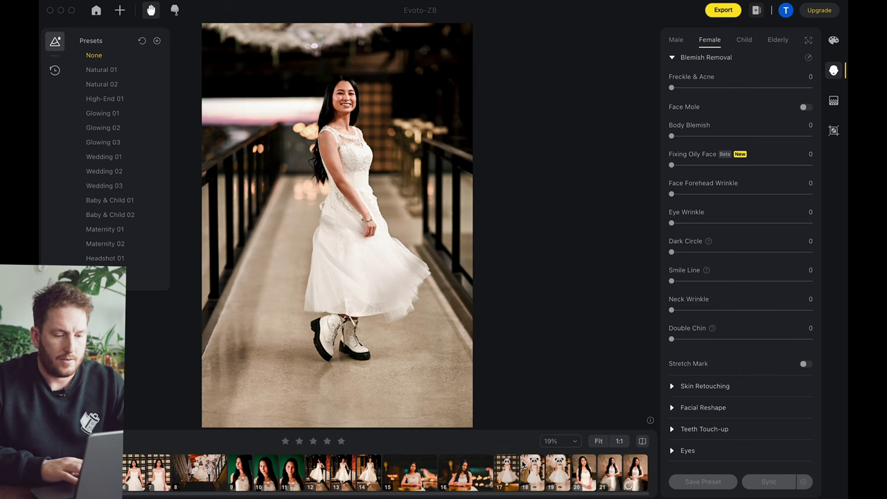
Open portrait number 20 of the seated bride and apply the Wedding 01 preset to it
{"action": "left_click", "coordinate": [509, 472]}
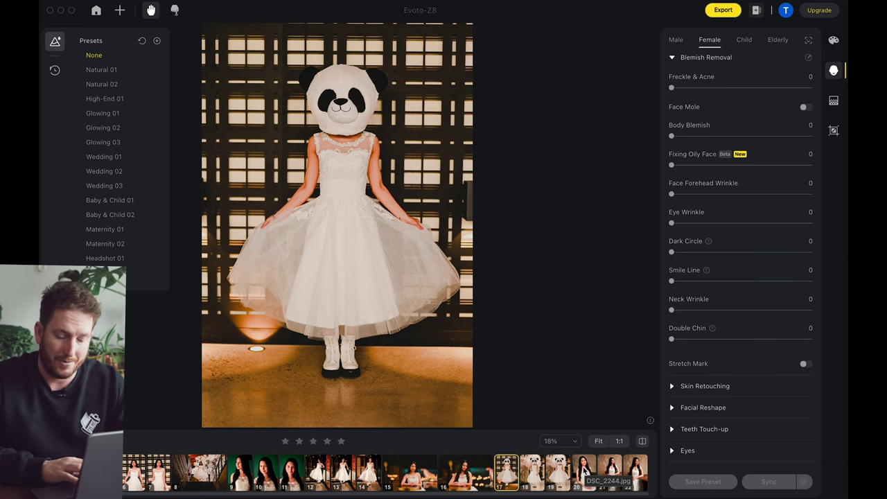
{"action": "left_click", "coordinate": [584, 471]}
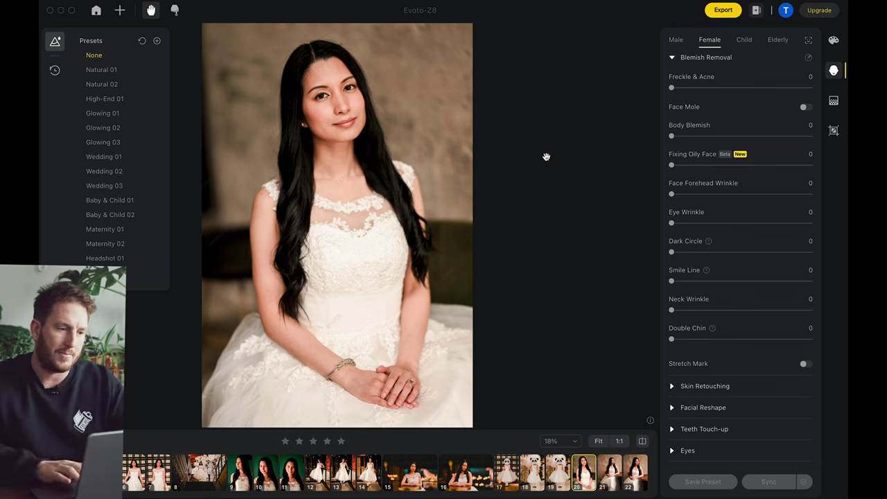
{"action": "left_click", "coordinate": [101, 160]}
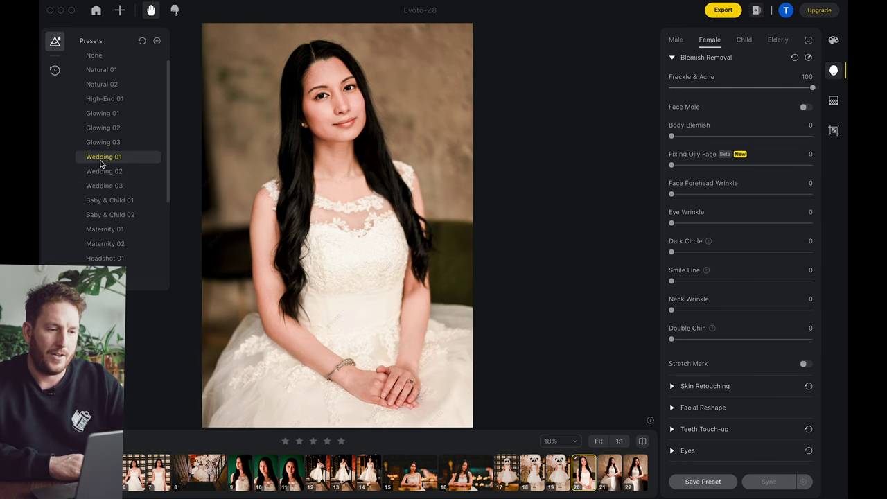
Compare the bride's face before and after the Wedding 01 retouch
{"action": "scroll", "coordinate": [374, 305], "scroll_direction": "up", "scroll_amount": 3}
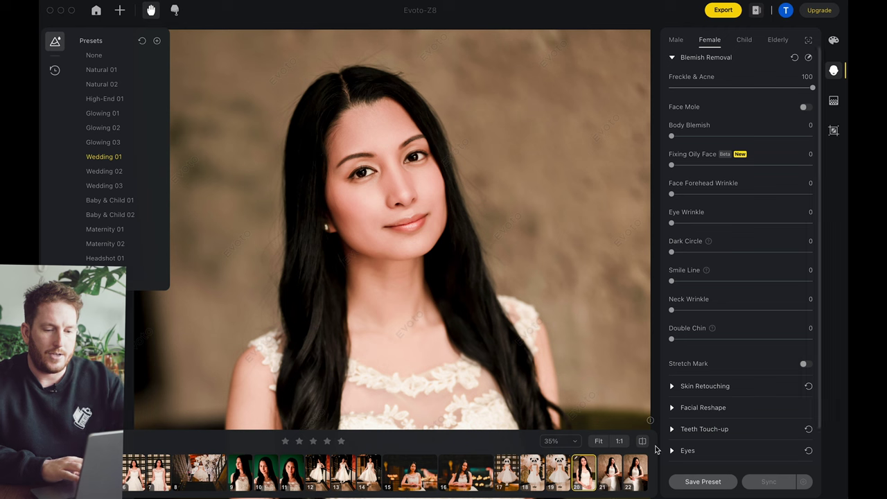
{"action": "left_click", "coordinate": [643, 442]}
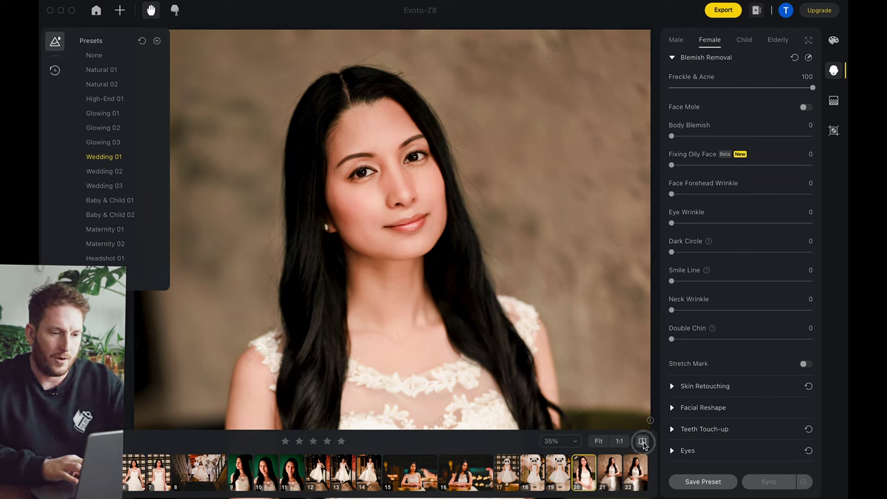
{"action": "left_click", "coordinate": [643, 443]}
{"action": "left_click", "coordinate": [643, 443]}
{"action": "left_click", "coordinate": [642, 443]}
{"action": "left_click", "coordinate": [643, 443]}
{"action": "left_click", "coordinate": [643, 442]}
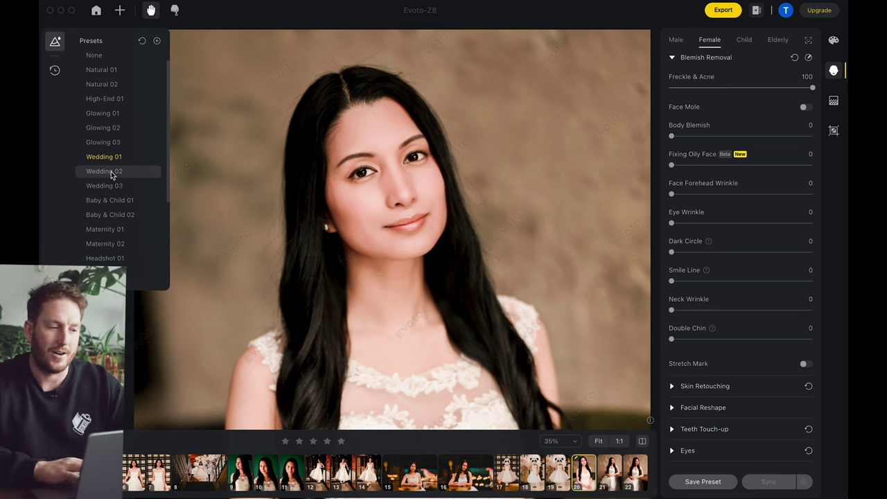
Apply the Wedding 02 preset to the portrait and lower Dark Circle removal to 59
{"action": "left_click", "coordinate": [111, 173]}
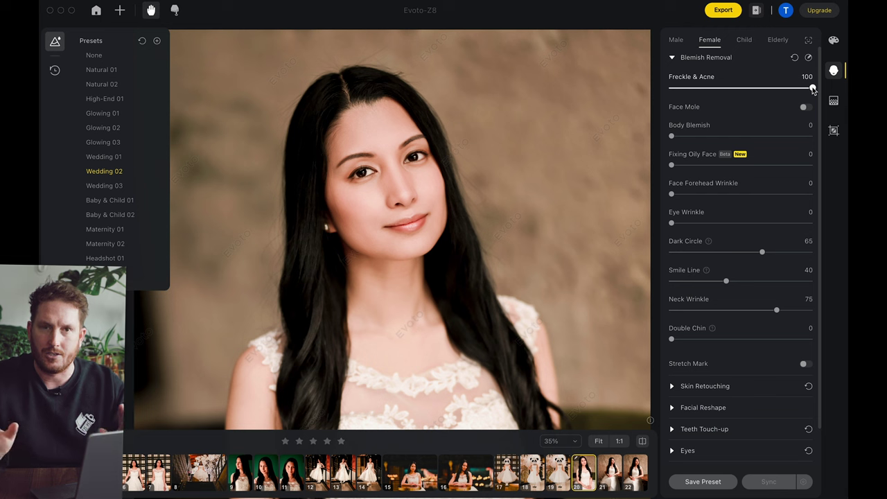
{"action": "mouse_move", "coordinate": [814, 89]}
{"action": "left_mouse_down"}
{"action": "mouse_move", "coordinate": [615, 83]}
{"action": "mouse_move", "coordinate": [814, 88]}
{"action": "left_mouse_up"}
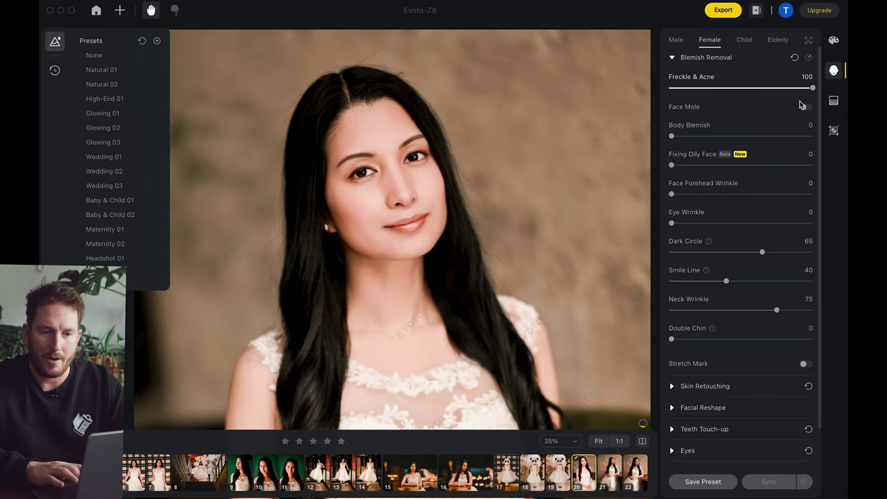
{"action": "scroll", "coordinate": [803, 109], "scroll_direction": "down", "scroll_amount": 2}
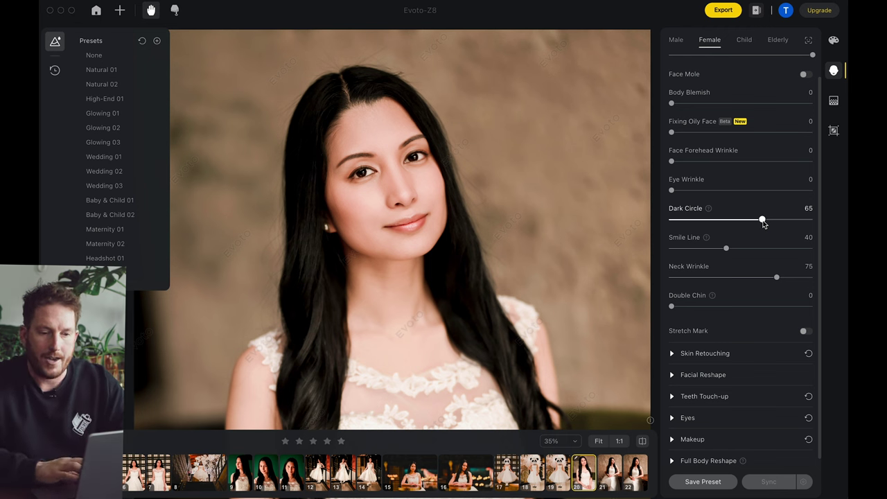
{"action": "mouse_move", "coordinate": [762, 220]}
{"action": "left_mouse_down"}
{"action": "mouse_move", "coordinate": [778, 220]}
{"action": "mouse_move", "coordinate": [756, 220]}
{"action": "left_mouse_up"}
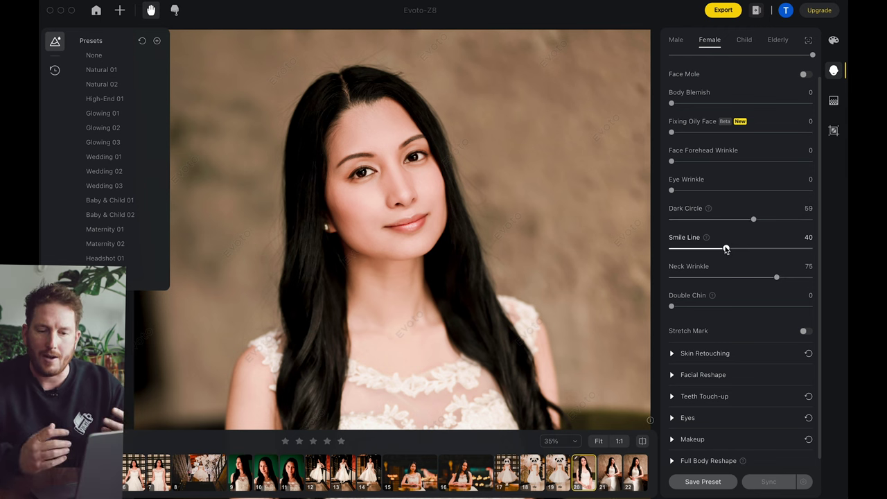
Test the Smooth Face Skin (Dodge & Burn) skin retouching at 0 and at 100
{"action": "scroll", "coordinate": [714, 292], "scroll_direction": "down", "scroll_amount": 1}
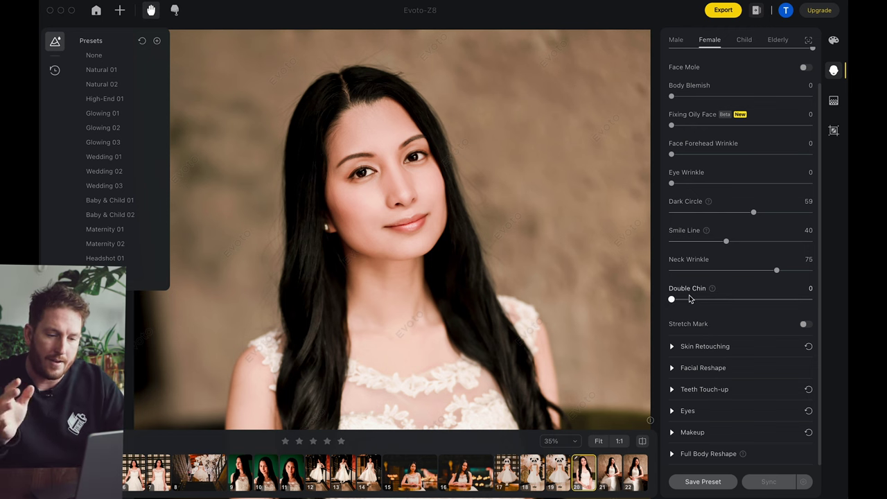
{"action": "left_click", "coordinate": [699, 349]}
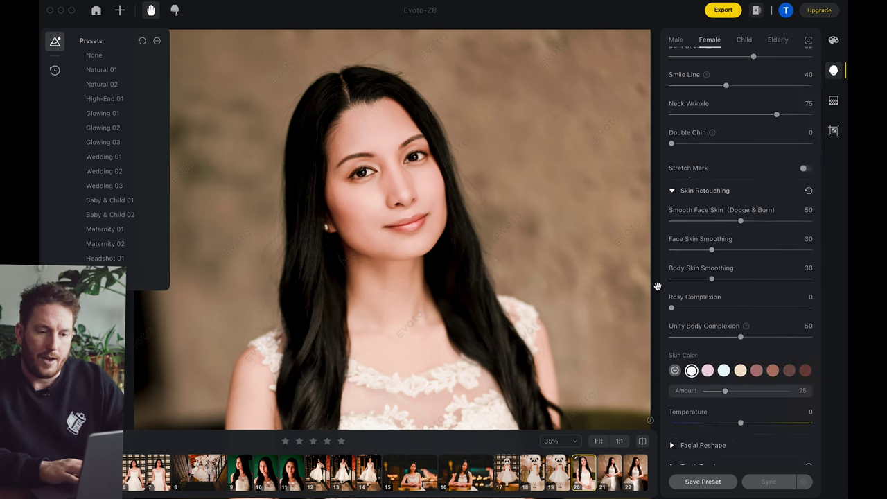
{"action": "mouse_move", "coordinate": [740, 220]}
{"action": "left_mouse_down"}
{"action": "mouse_move", "coordinate": [636, 215]}
{"action": "mouse_move", "coordinate": [777, 242]}
{"action": "mouse_move", "coordinate": [798, 230]}
{"action": "mouse_move", "coordinate": [707, 221]}
{"action": "mouse_move", "coordinate": [742, 223]}
{"action": "left_mouse_up"}
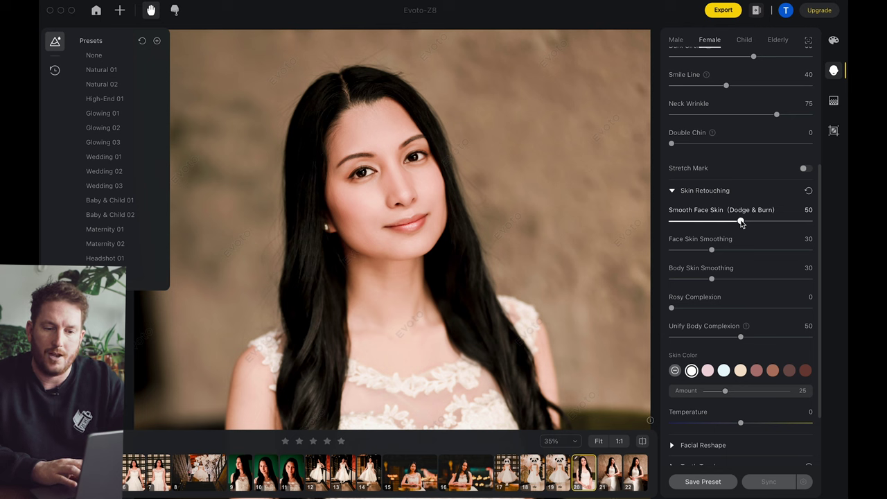
{"action": "left_click_drag", "start_coordinate": [742, 222], "coordinate": [665, 224]}
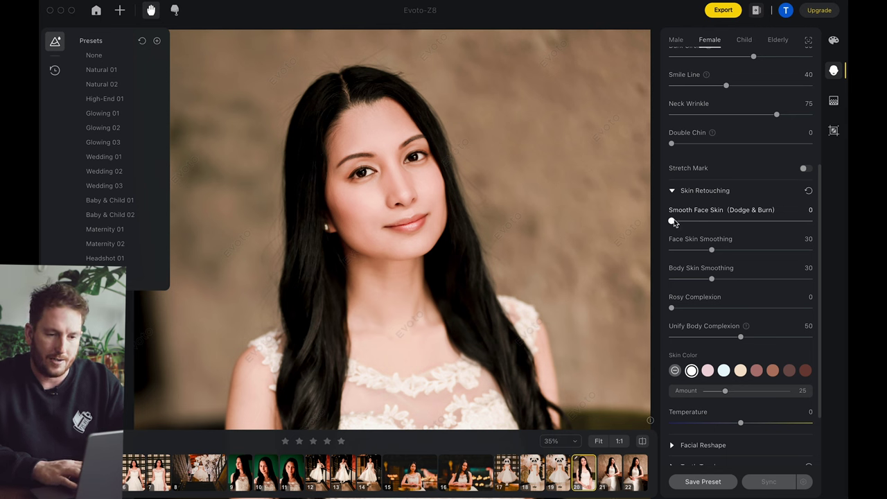
{"action": "mouse_move", "coordinate": [697, 223]}
{"action": "left_mouse_down"}
{"action": "mouse_move", "coordinate": [795, 224]}
{"action": "mouse_move", "coordinate": [825, 234]}
{"action": "left_mouse_up"}
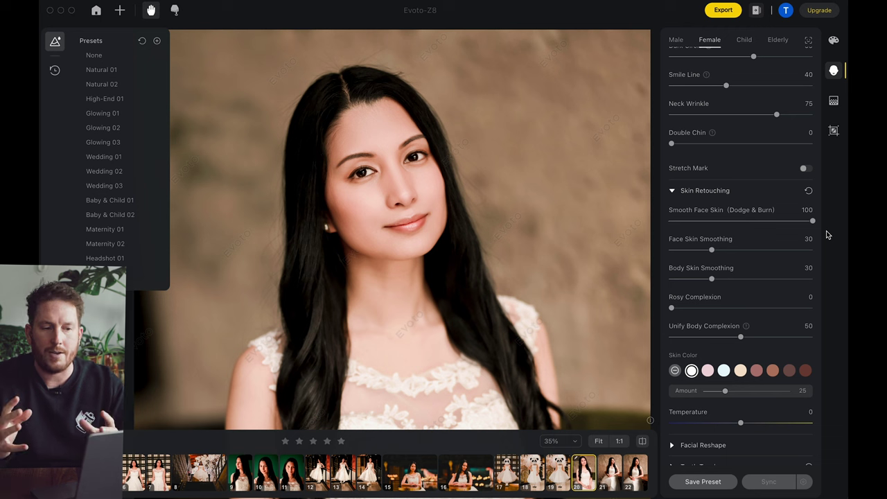
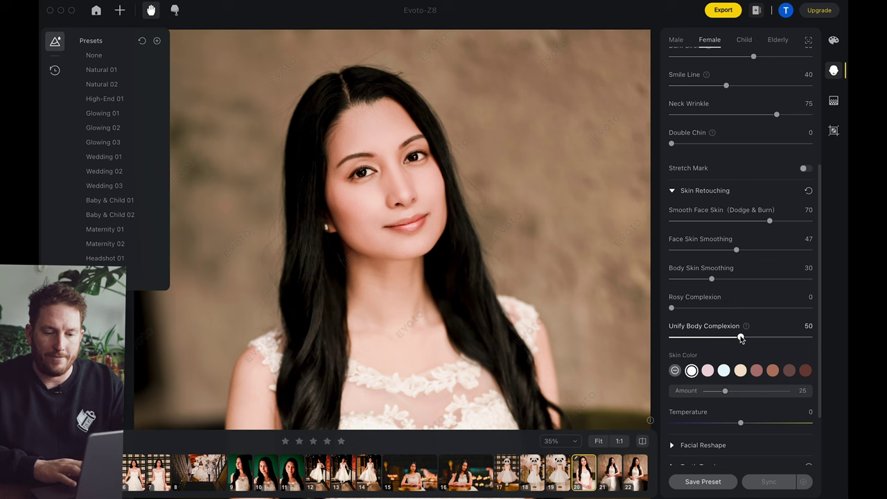
Review the Facial Reshape adjustments and expand the Teeth Touch-up settings
{"action": "scroll", "coordinate": [741, 338], "scroll_direction": "down", "scroll_amount": 3}
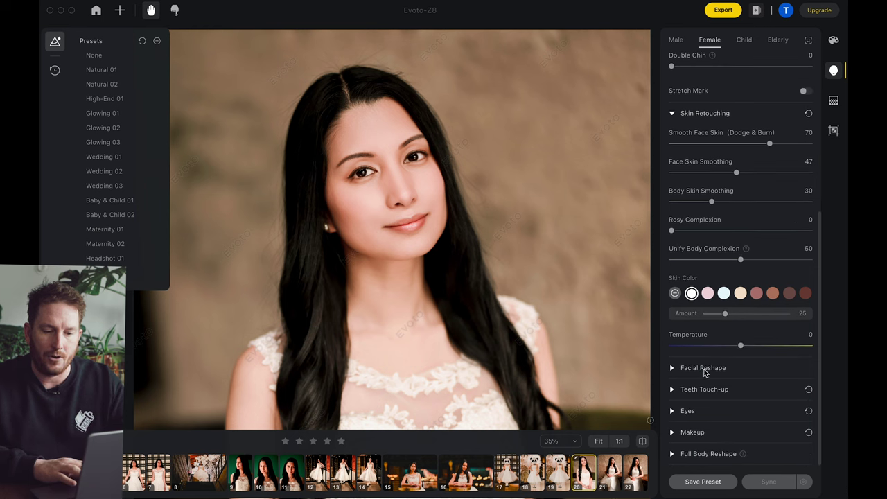
{"action": "left_click", "coordinate": [703, 368]}
{"action": "scroll", "coordinate": [679, 378], "scroll_direction": "down", "scroll_amount": 5}
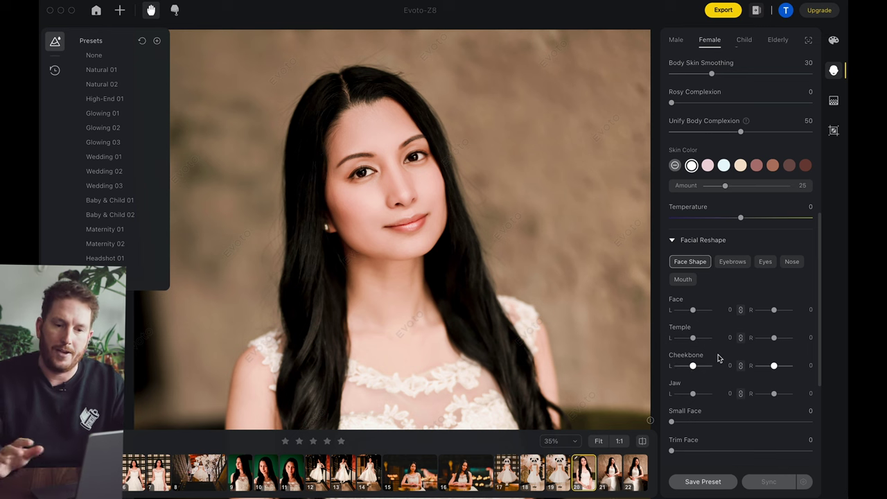
{"action": "scroll", "coordinate": [718, 357], "scroll_direction": "down", "scroll_amount": 5}
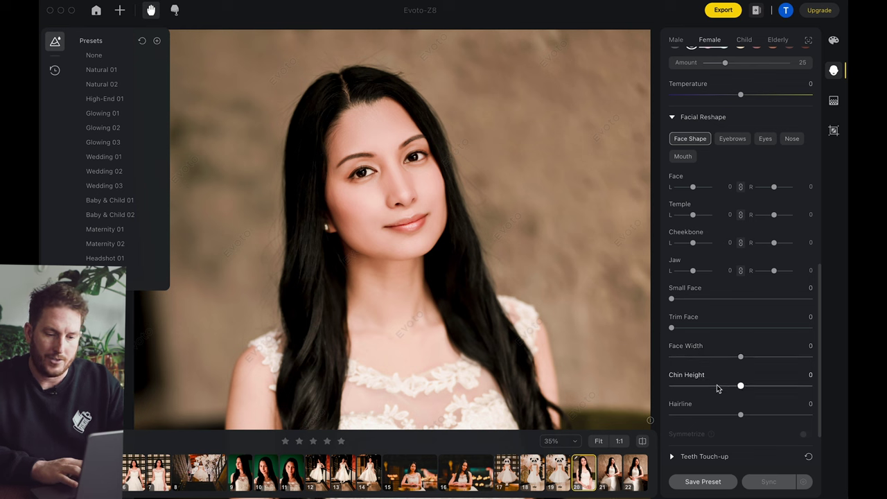
{"action": "scroll", "coordinate": [725, 414], "scroll_direction": "down", "scroll_amount": 3}
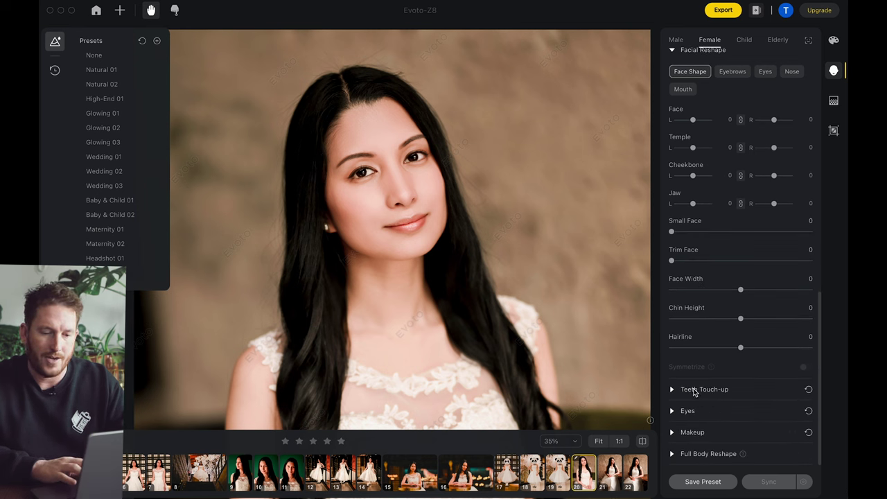
{"action": "left_click", "coordinate": [696, 391]}
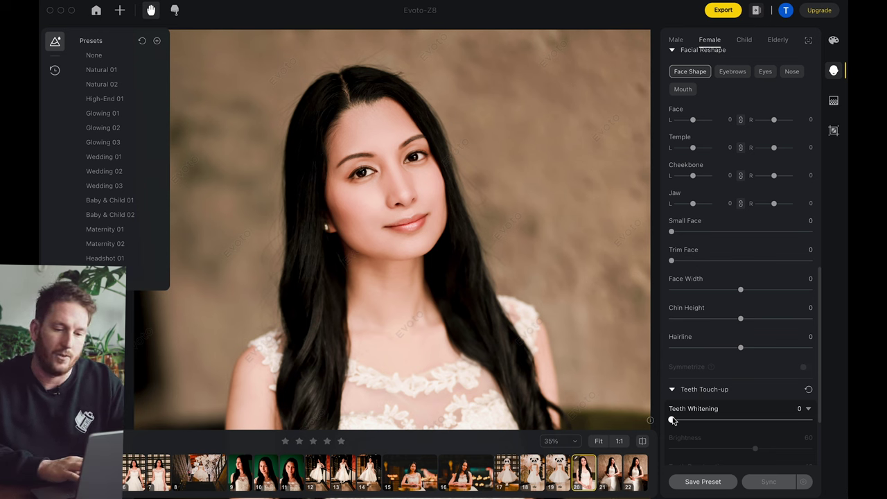
Test the eyes at brightness 0 and set their Brightness to 53
{"action": "scroll", "coordinate": [678, 419], "scroll_direction": "down", "scroll_amount": 4}
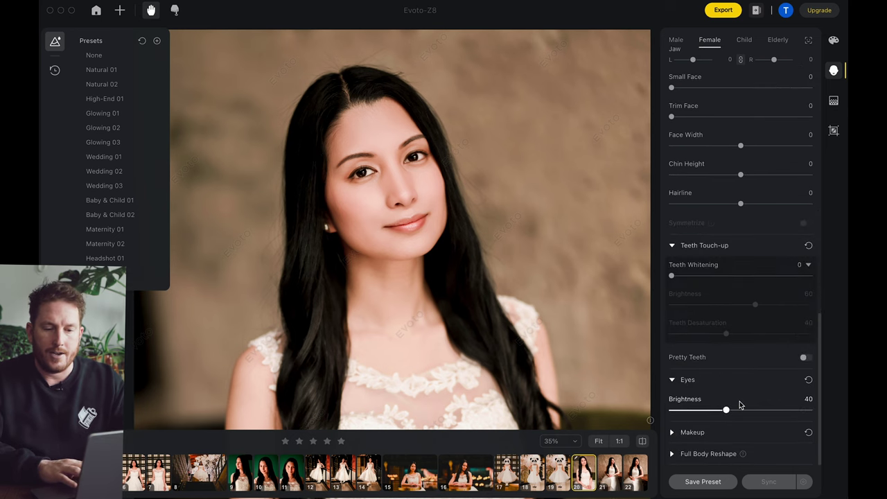
{"action": "left_click_drag", "start_coordinate": [726, 410], "coordinate": [672, 410]}
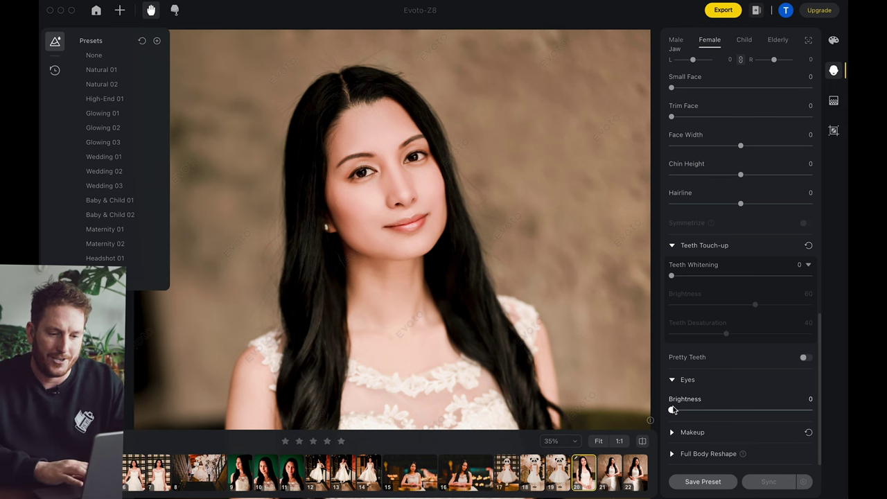
{"action": "left_click_drag", "start_coordinate": [673, 410], "coordinate": [745, 411]}
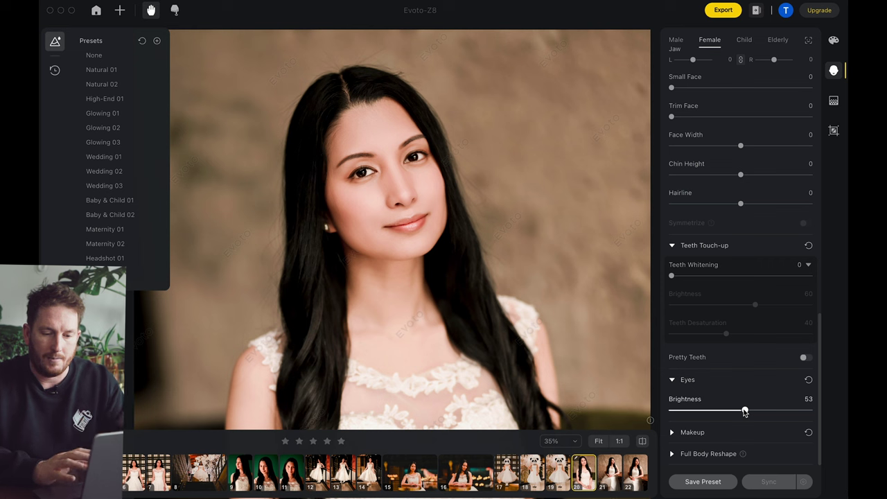
Try the Cat Eyes and Hardcore makeup presets on the portrait and reset the makeup preset to None
{"action": "left_click", "coordinate": [692, 432]}
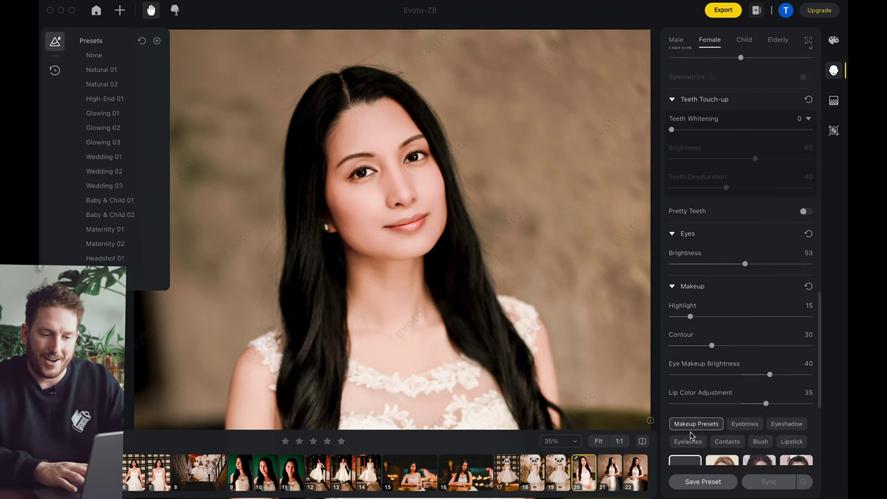
{"action": "scroll", "coordinate": [691, 435], "scroll_direction": "down", "scroll_amount": 3}
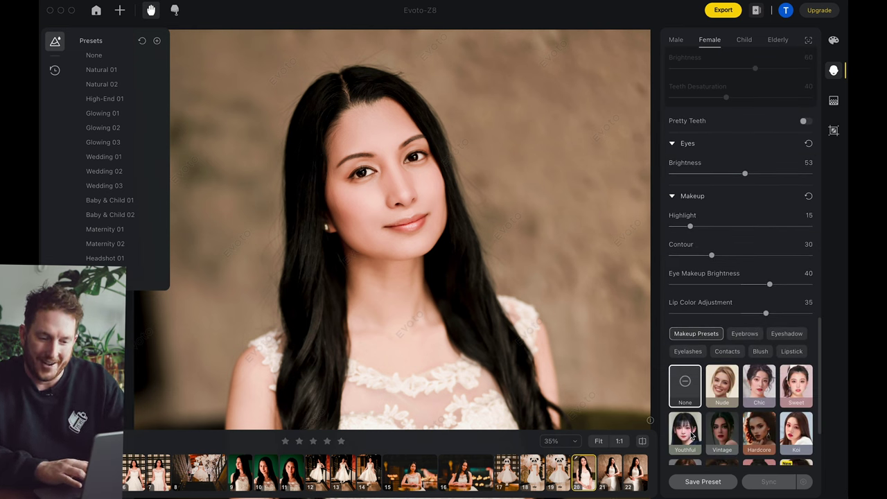
{"action": "scroll", "coordinate": [691, 434], "scroll_direction": "down", "scroll_amount": 2}
{"action": "left_click", "coordinate": [723, 411]}
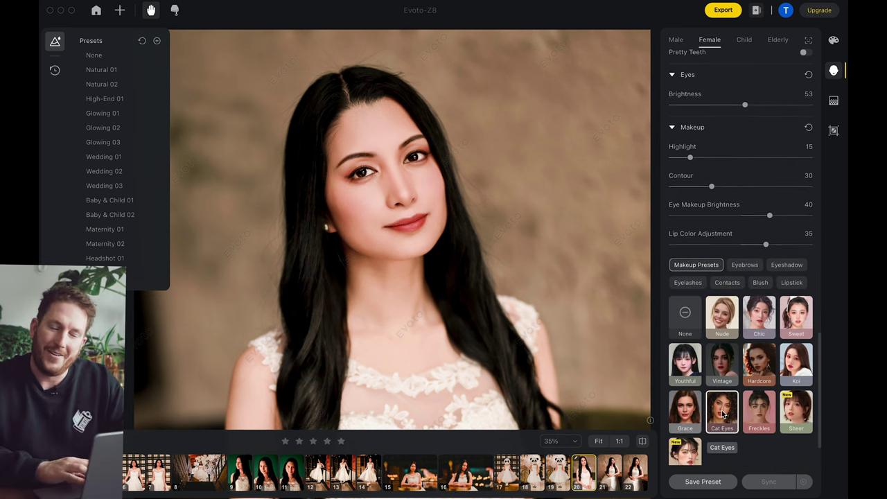
{"action": "left_click", "coordinate": [686, 317]}
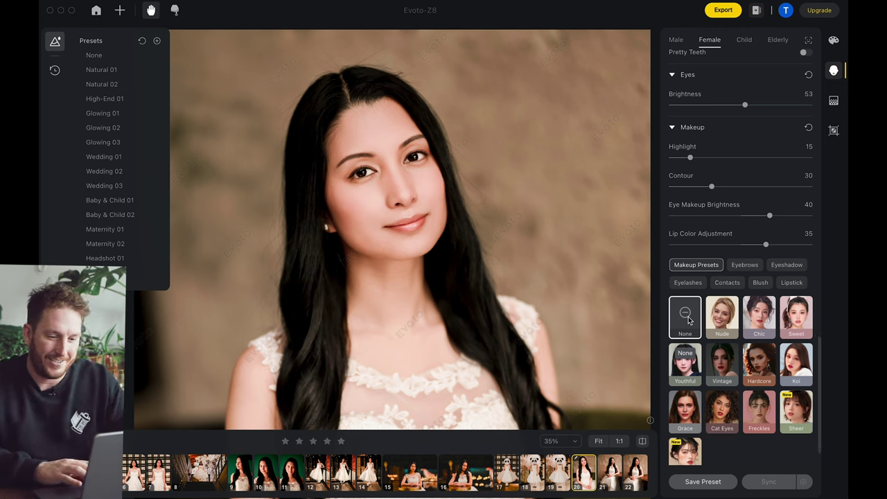
{"action": "left_click", "coordinate": [758, 357]}
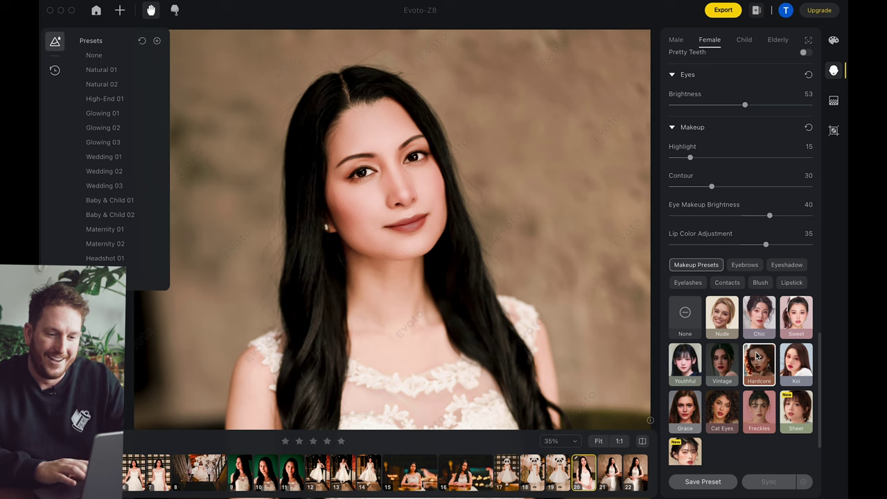
{"action": "left_click", "coordinate": [761, 318]}
Examine the Full Body Reshape adjustments with more of the bride's figure in view
{"action": "scroll", "coordinate": [719, 247], "scroll_direction": "down", "scroll_amount": 5}
{"action": "scroll", "coordinate": [718, 247], "scroll_direction": "down", "scroll_amount": 2}
{"action": "scroll", "coordinate": [489, 339], "scroll_direction": "down", "scroll_amount": 3}
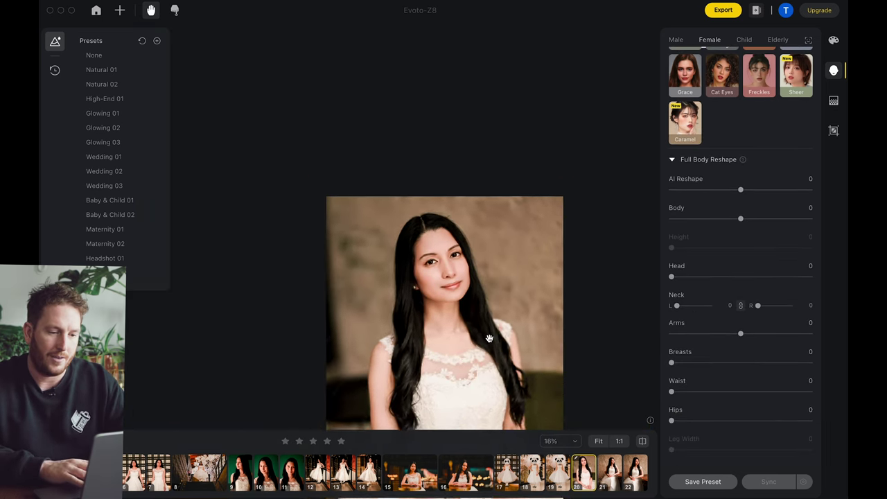
{"action": "scroll", "coordinate": [490, 339], "scroll_direction": "up", "scroll_amount": 2}
{"action": "left_click_drag", "start_coordinate": [489, 339], "coordinate": [499, 204]}
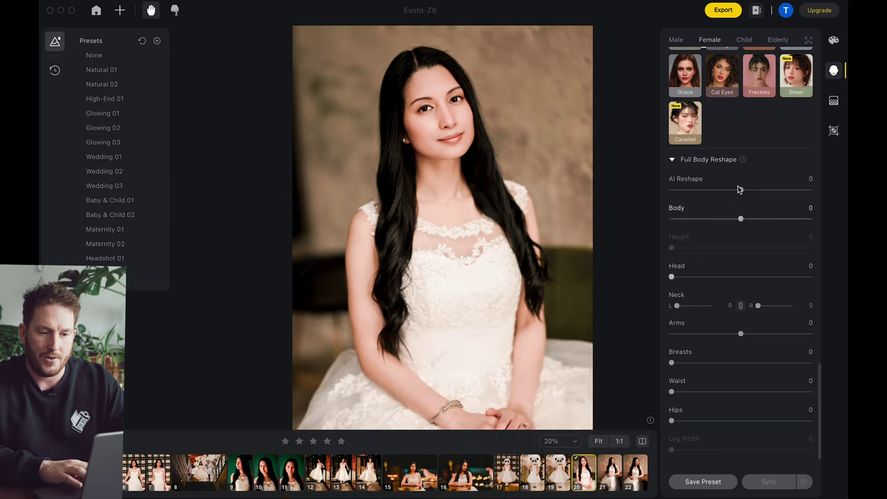
{"action": "scroll", "coordinate": [739, 402], "scroll_direction": "down", "scroll_amount": 1}
{"action": "scroll", "coordinate": [741, 388], "scroll_direction": "up", "scroll_amount": 5}
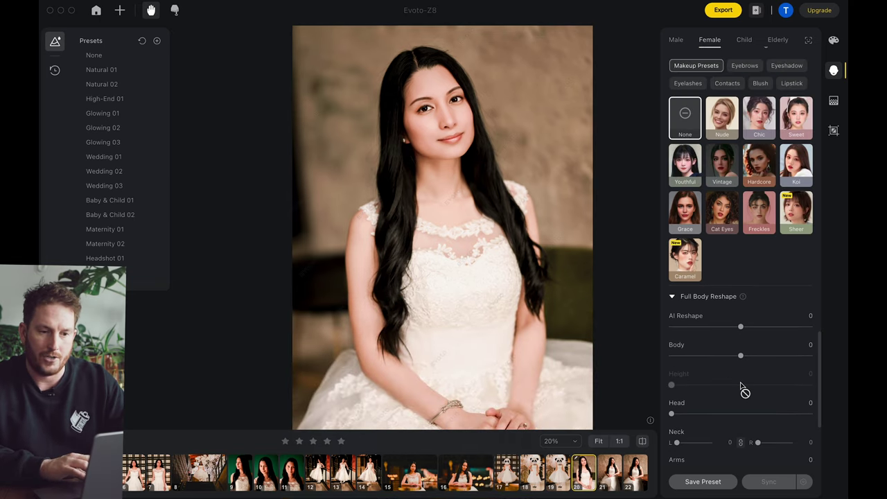
{"action": "scroll", "coordinate": [742, 388], "scroll_direction": "up", "scroll_amount": 5}
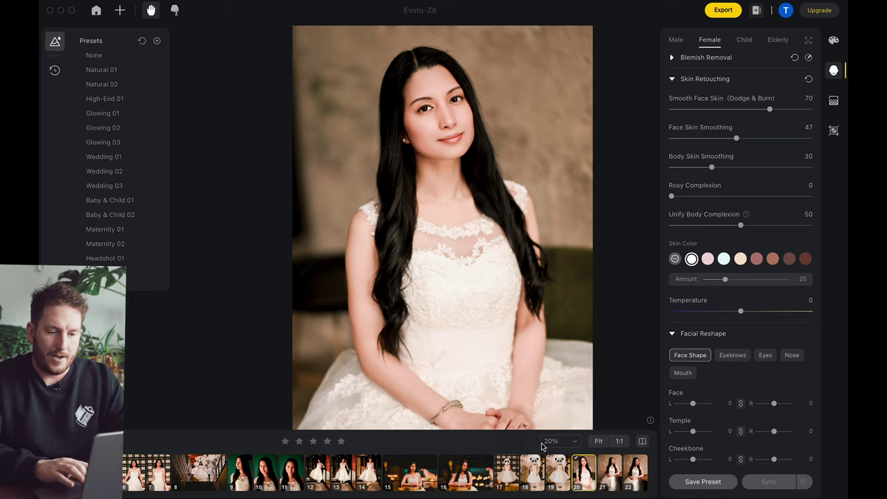
Delete the three panda-head photos from the photo set
{"action": "left_click", "coordinate": [559, 471]}
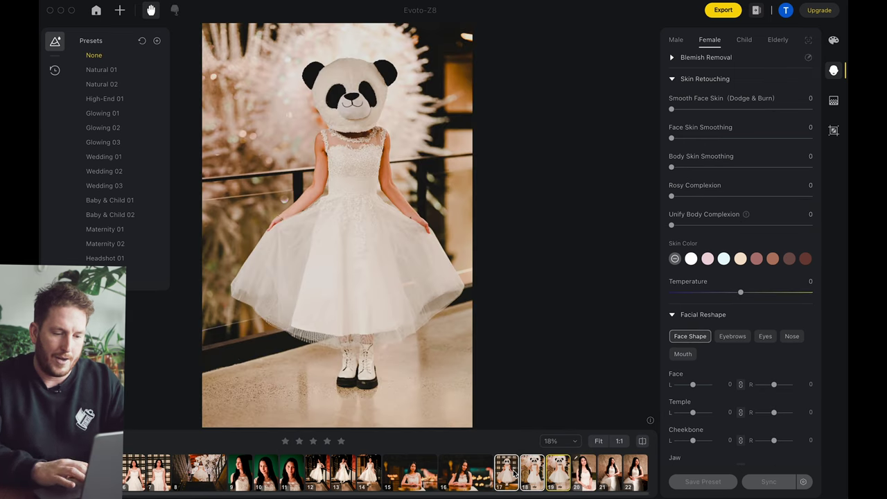
{"action": "key", "text": "BackSpace"}
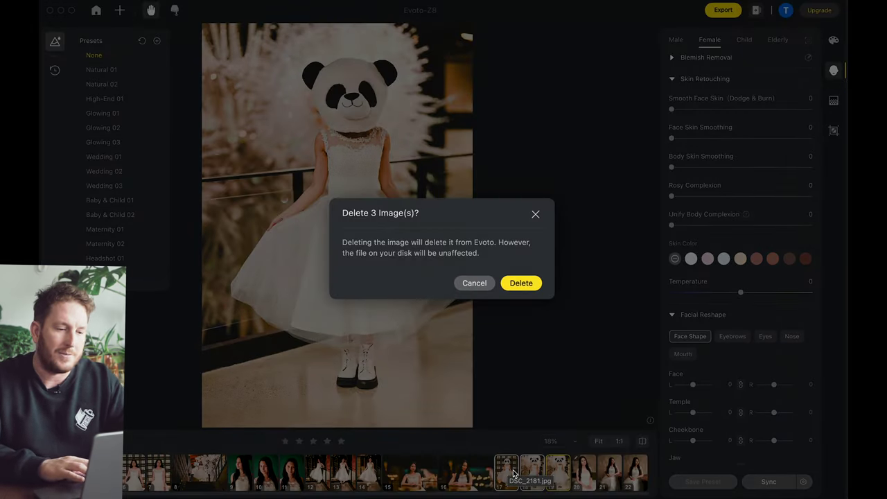
{"action": "left_click", "coordinate": [521, 283]}
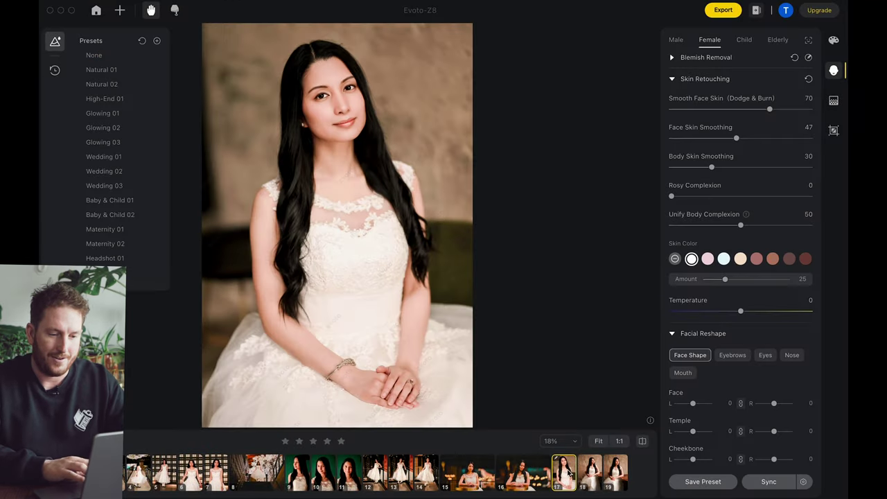
Apply the Wedding 02 preset to the seated bridal portrait and set Smooth Face Skin (Dodge & Burn) to 74
{"action": "left_click", "coordinate": [567, 478]}
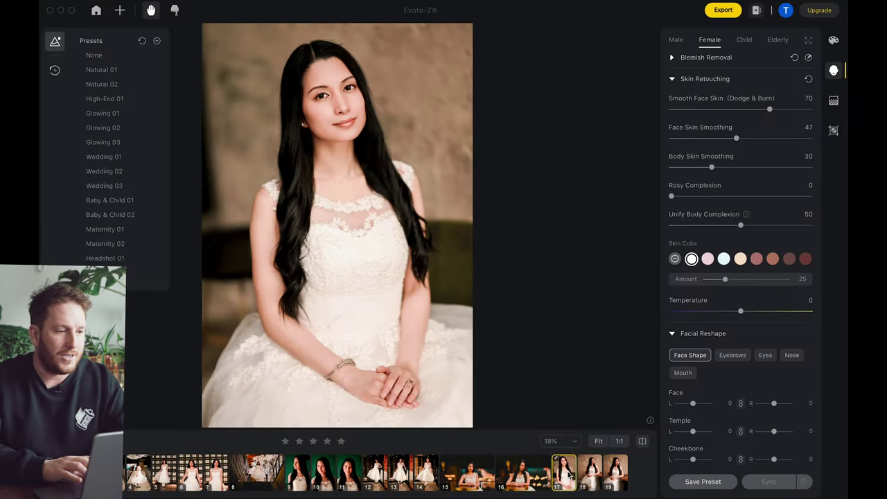
{"action": "left_click", "coordinate": [108, 172]}
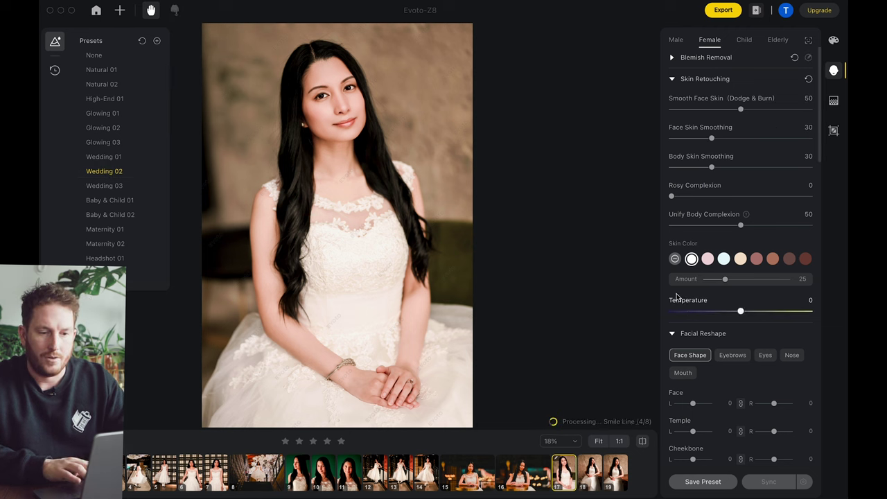
{"action": "left_click_drag", "start_coordinate": [740, 108], "coordinate": [777, 111]}
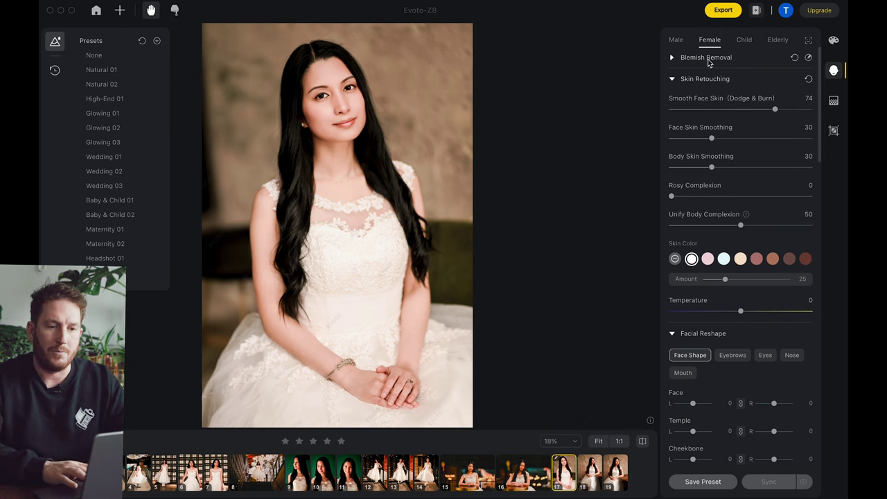
{"action": "left_click", "coordinate": [672, 79]}
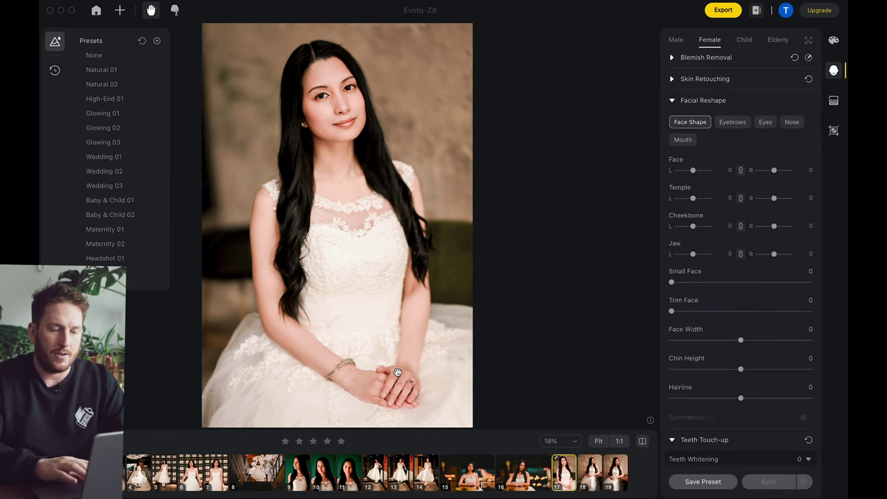
Save the retouch as a preset named TJ2023 in the custom preset group, excluding Background Adjustments
{"action": "left_click", "coordinate": [704, 483]}
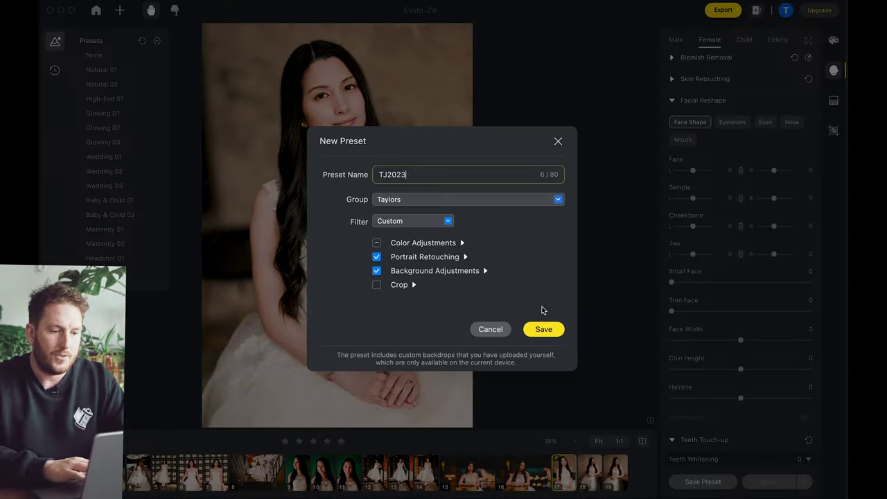
{"action": "left_click", "coordinate": [377, 271]}
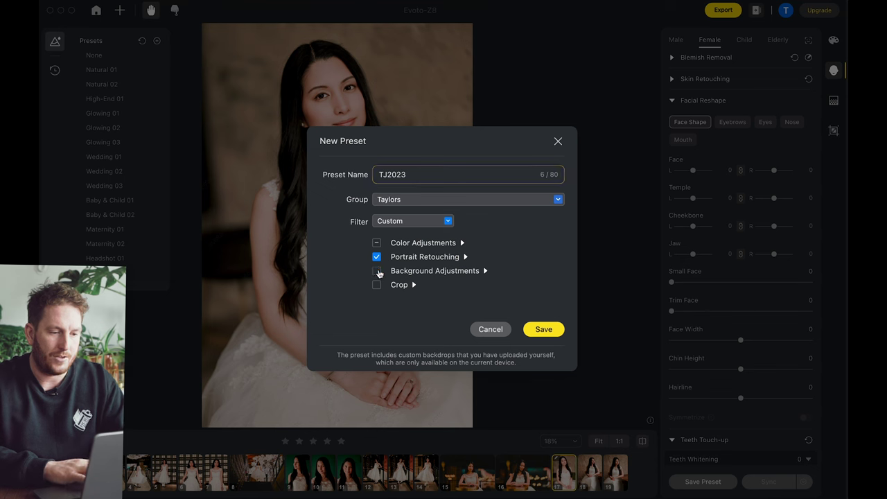
{"action": "left_click", "coordinate": [537, 333]}
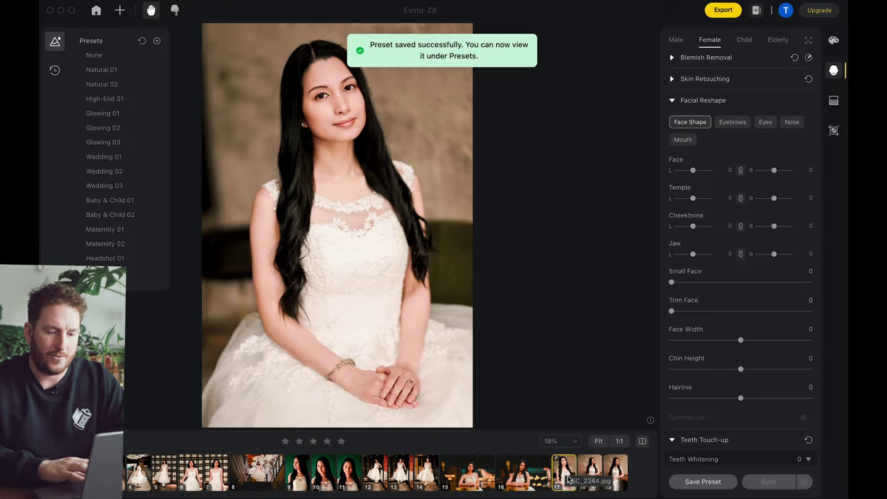
Select all photos and sync the portrait's retouching settings to them, excluding Background Adjustments
{"action": "key", "text": "super+a"}
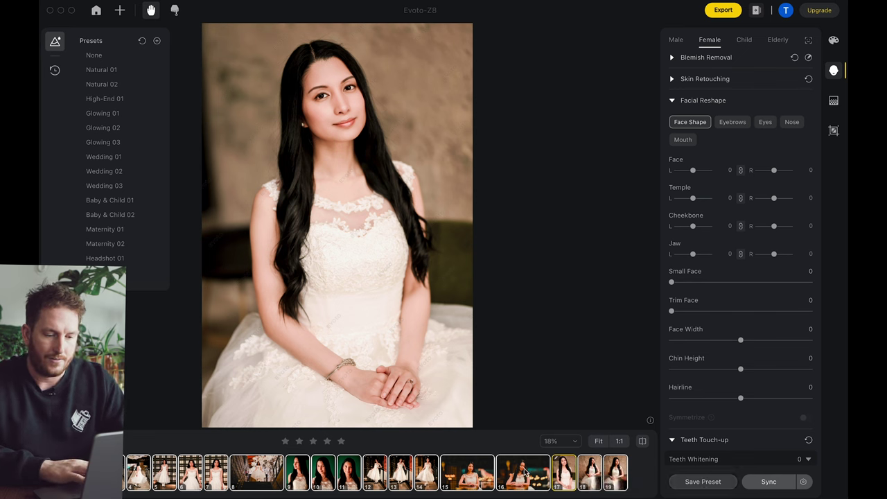
{"action": "left_click", "coordinate": [761, 483]}
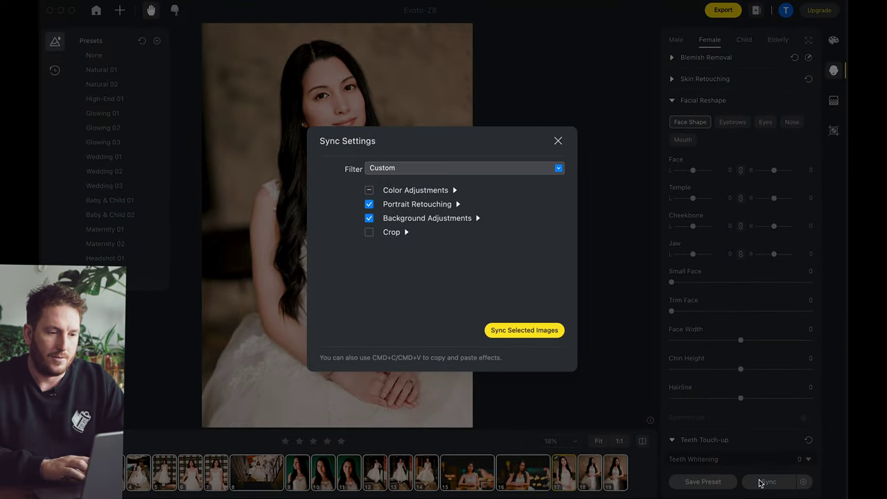
{"action": "left_click", "coordinate": [369, 218]}
{"action": "left_click", "coordinate": [528, 332]}
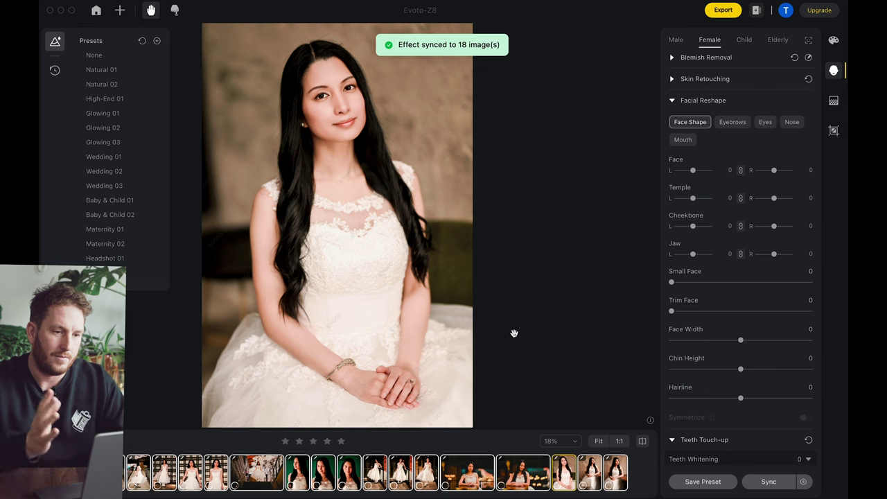
Compare the before and after versions of the synced close-up portrait with the green background
{"action": "left_click", "coordinate": [323, 472]}
{"action": "left_click", "coordinate": [644, 442]}
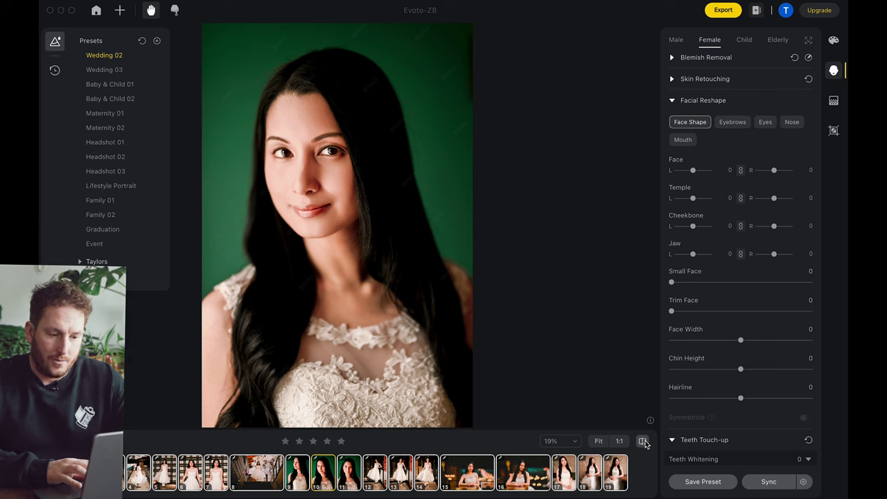
{"action": "left_click", "coordinate": [644, 443]}
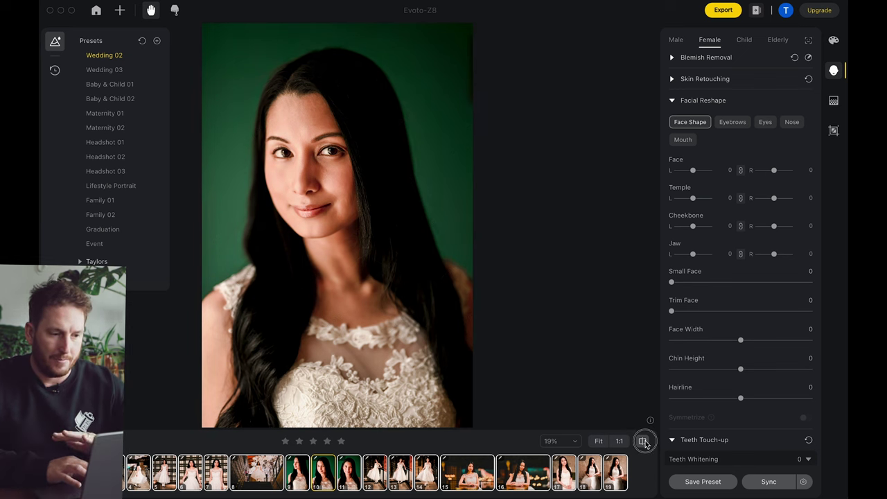
{"action": "left_click", "coordinate": [645, 442]}
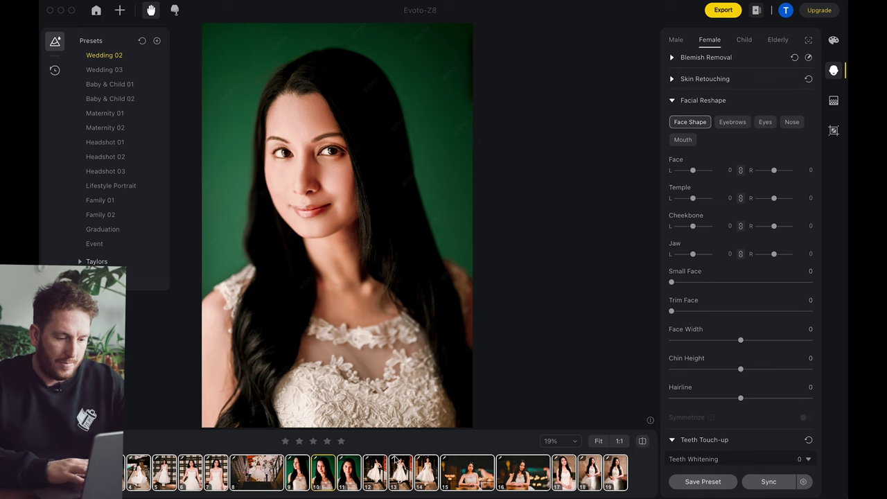
Examine the bride's face up close in the lattice-background photo 7 and compare it before and after retouching
{"action": "left_click", "coordinate": [215, 472]}
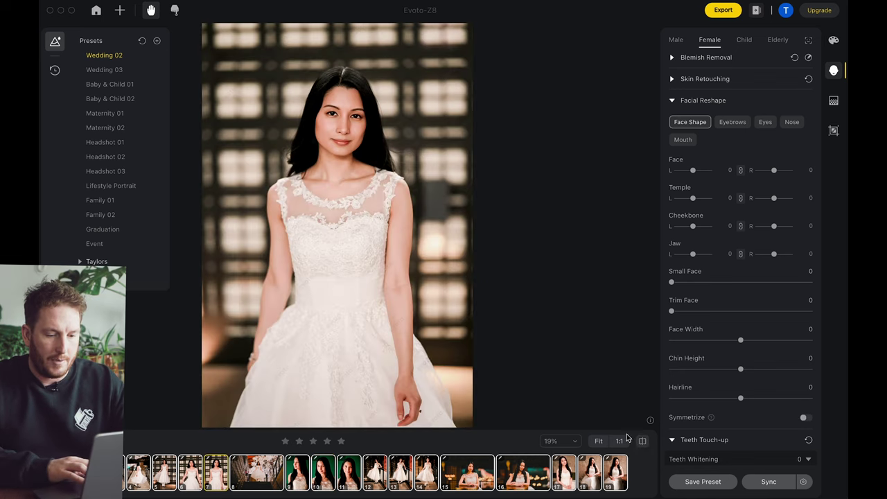
{"action": "scroll", "coordinate": [316, 106], "scroll_direction": "up", "scroll_amount": 5}
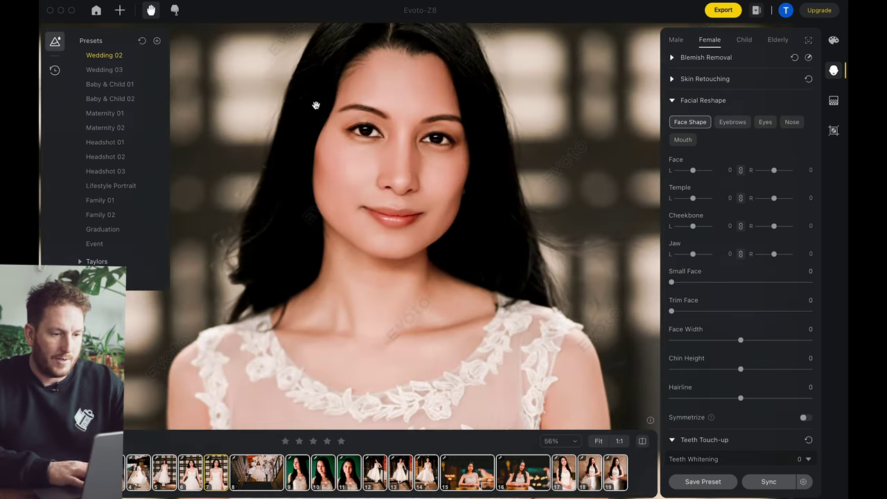
{"action": "left_click_drag", "start_coordinate": [485, 234], "coordinate": [420, 273]}
{"action": "left_click", "coordinate": [644, 442]}
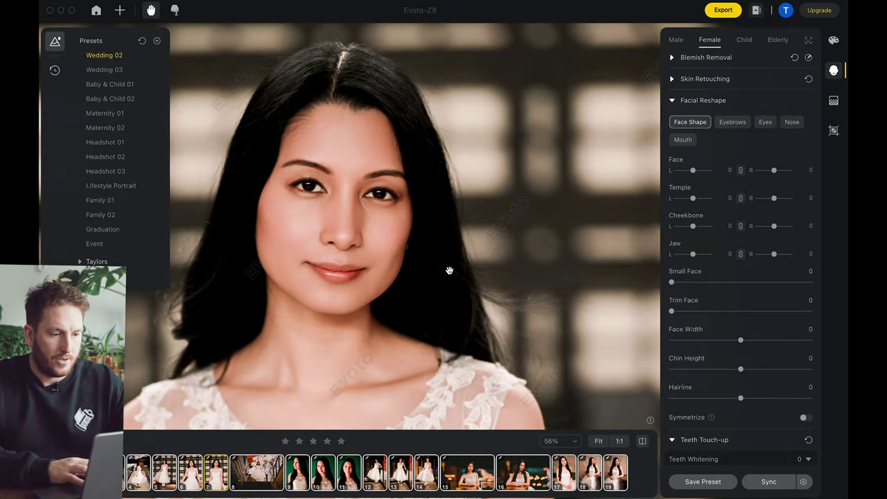
{"action": "scroll", "coordinate": [451, 267], "scroll_direction": "down", "scroll_amount": 5}
{"action": "left_click_drag", "start_coordinate": [451, 267], "coordinate": [413, 119]}
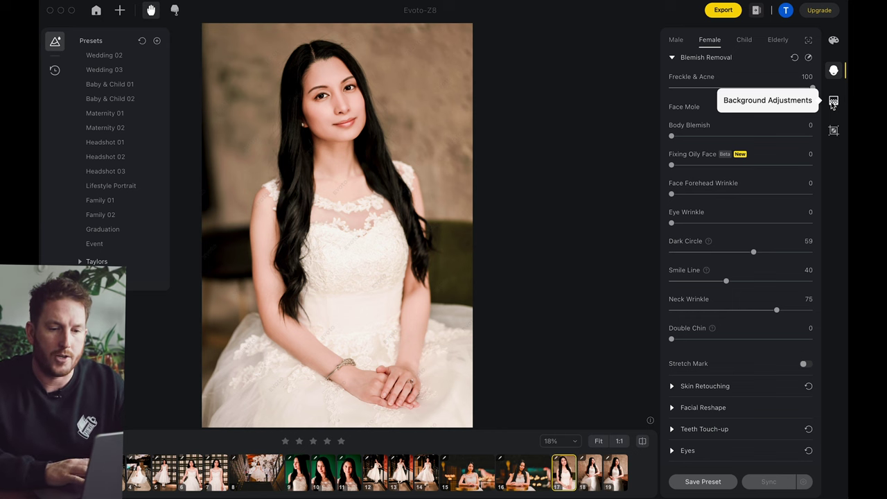
Replace the seated bridal portrait's background with the Fabric02 backdrop from the full Headshot Backdrop Changer collection
{"action": "left_click", "coordinate": [833, 102]}
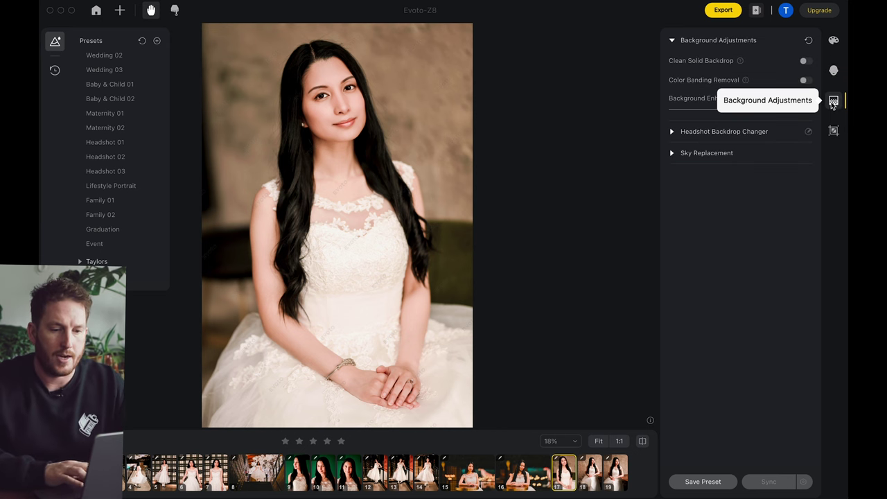
{"action": "left_click", "coordinate": [716, 134]}
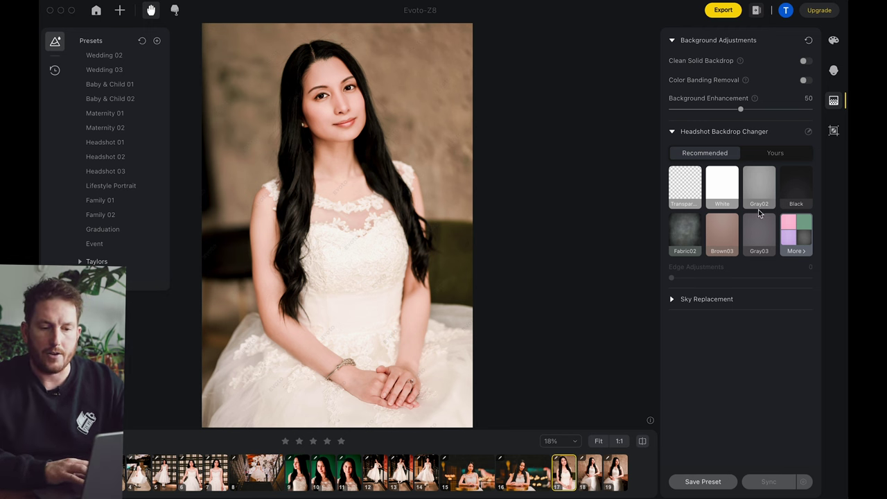
{"action": "left_click", "coordinate": [797, 248]}
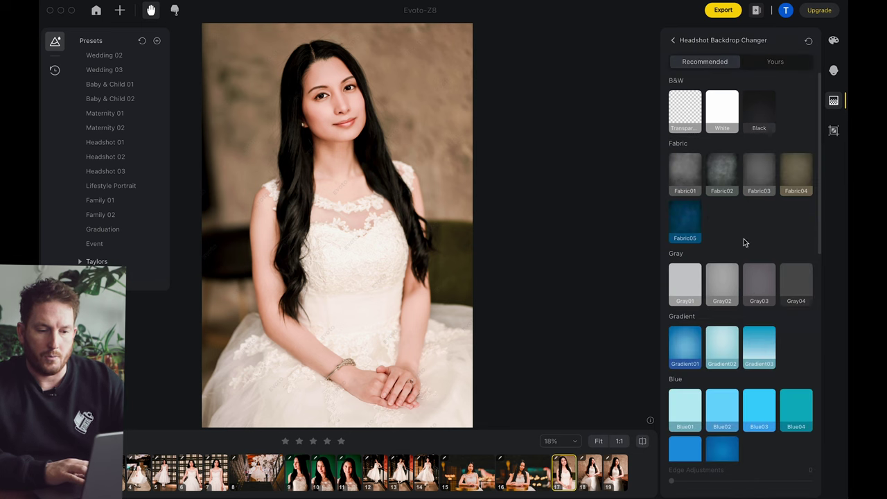
{"action": "left_click", "coordinate": [725, 170]}
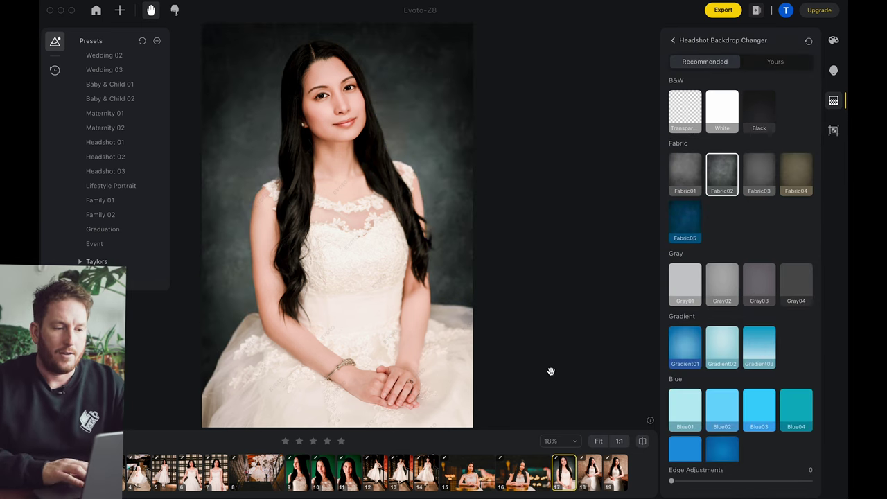